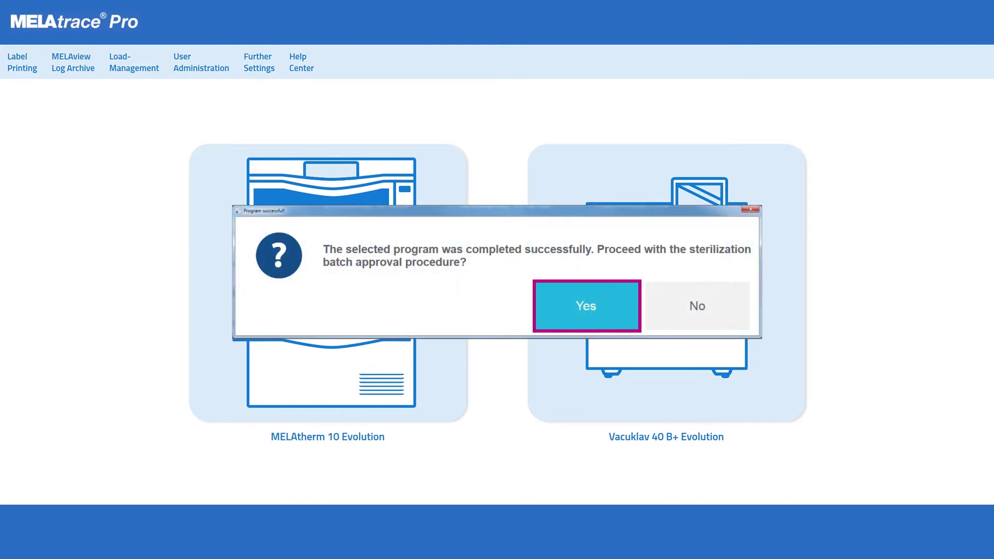
# - Confirm the successful program to begin approving the sterilization batch
pyautogui.click(586, 306)
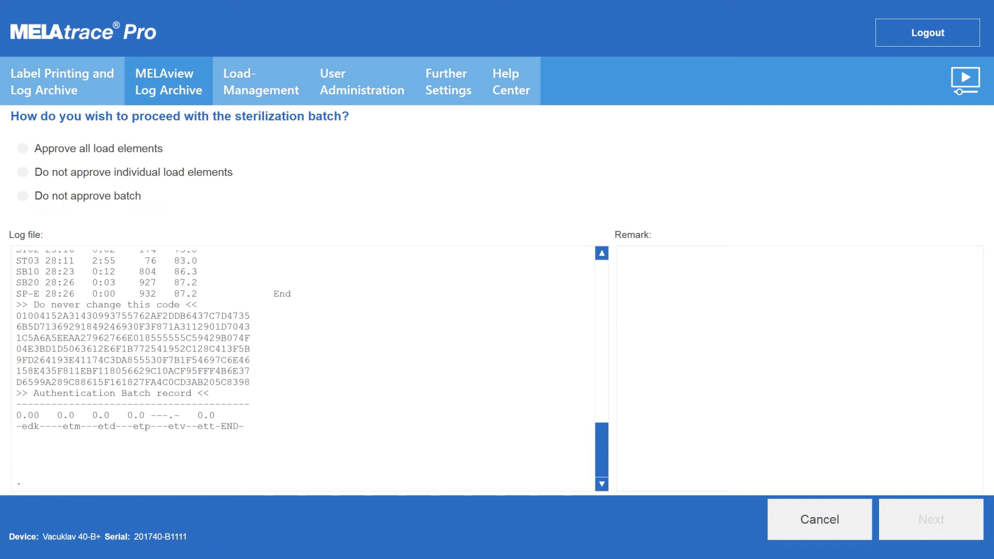
# - Choose 'Do not approve individual load elements' and continue to the load element list
pyautogui.click(22, 171)
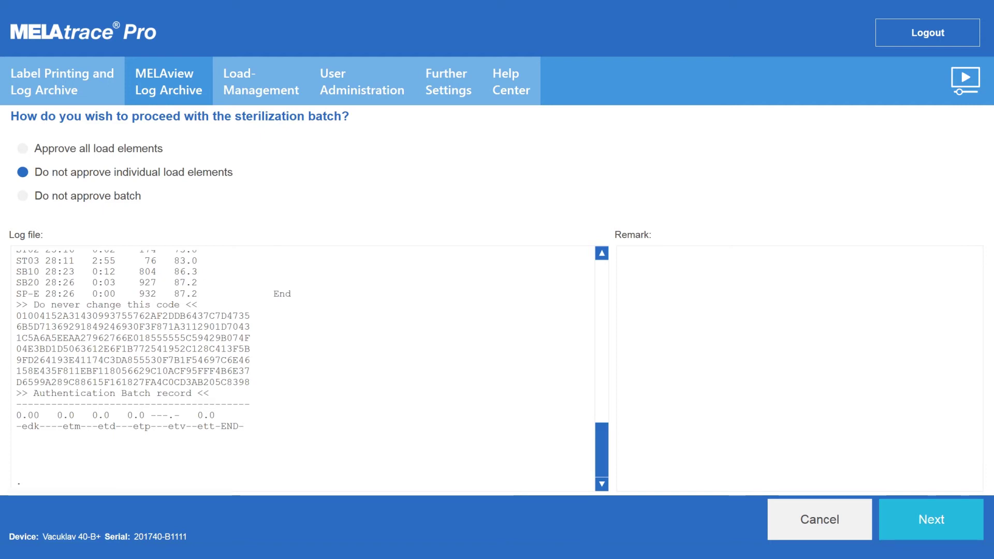
pyautogui.click(932, 520)
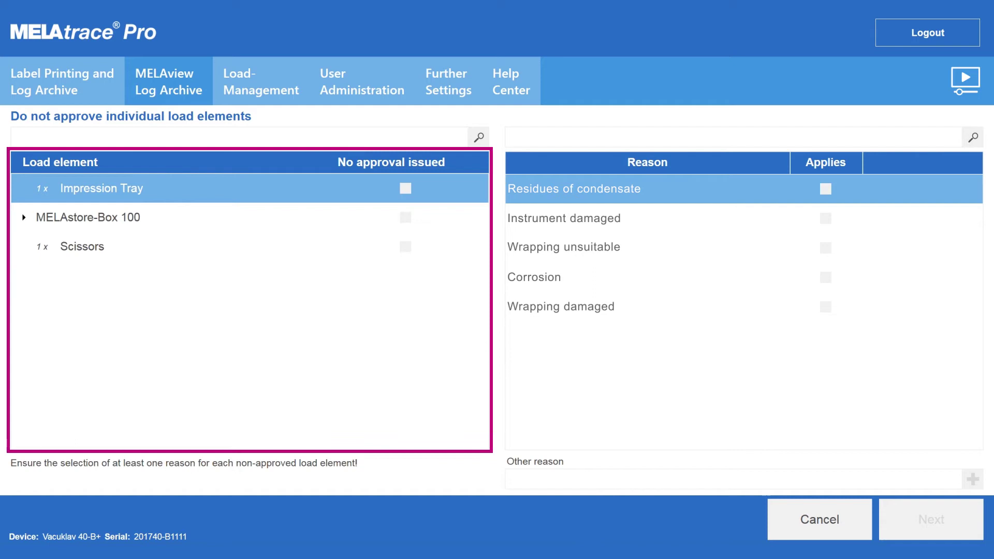
# - Withhold approval for the Scissors with 'Residues of condensate' as the reason
pyautogui.click(404, 246)
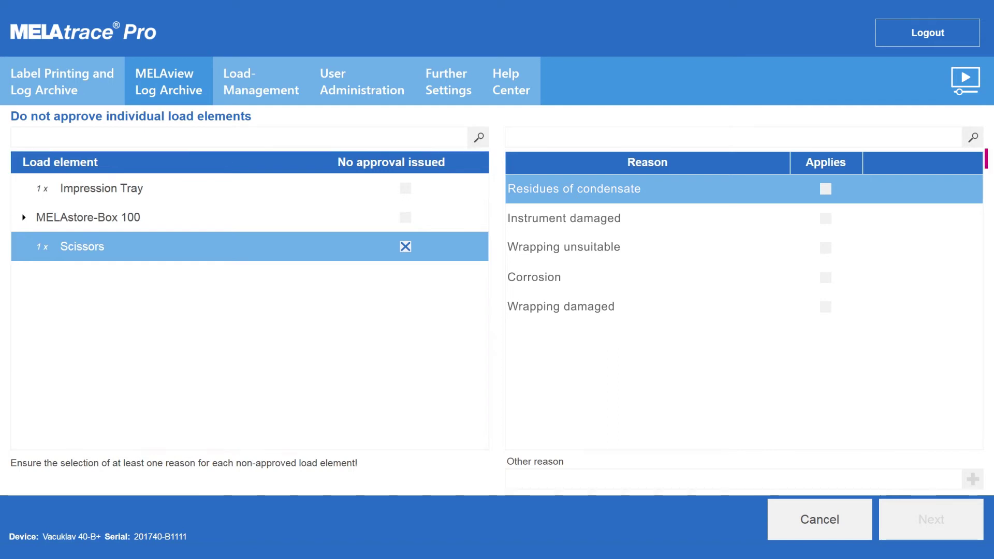
pyautogui.click(825, 189)
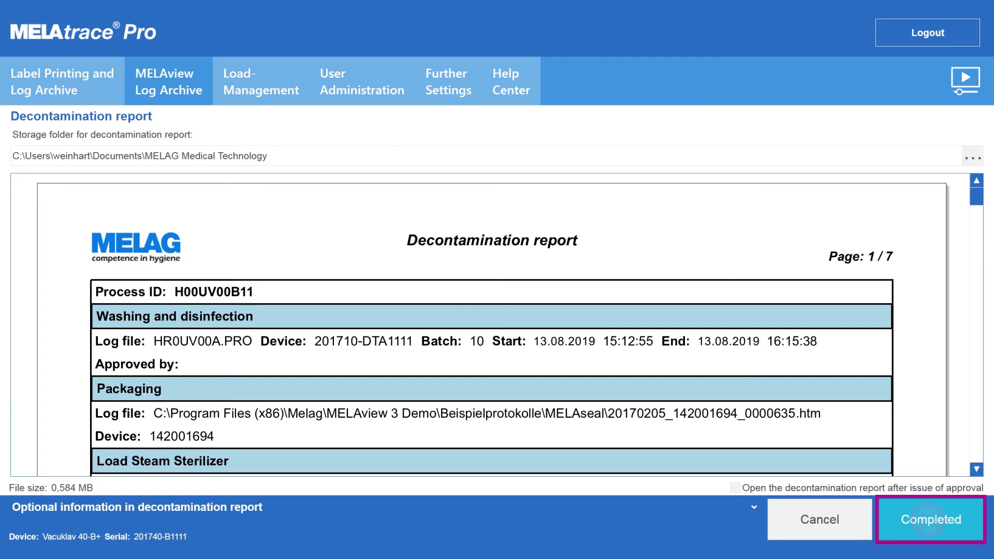
# - Finish the decontamination report and move on to the label printing settings
pyautogui.click(924, 519)
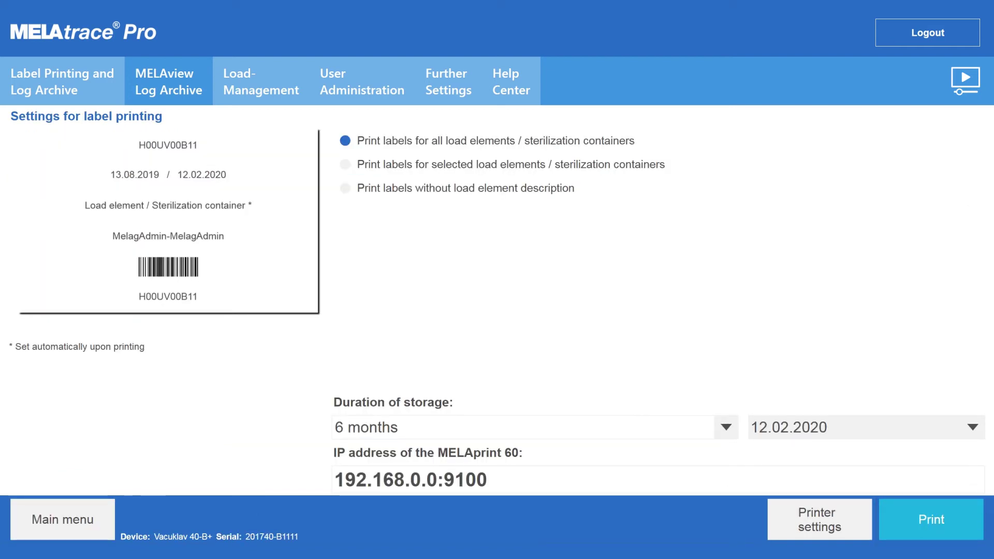